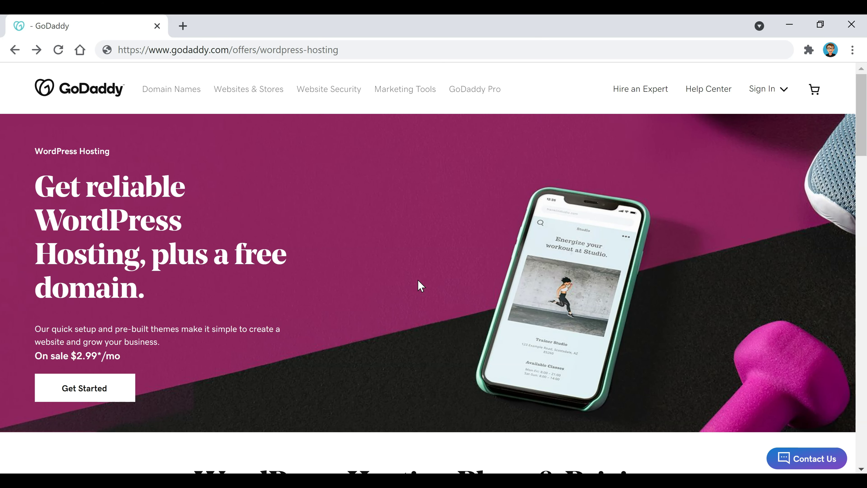
# Step: Order the Managed WordPress Basic plan on a 12-month term and continue to the free-domain step
pyautogui.click(73, 394)
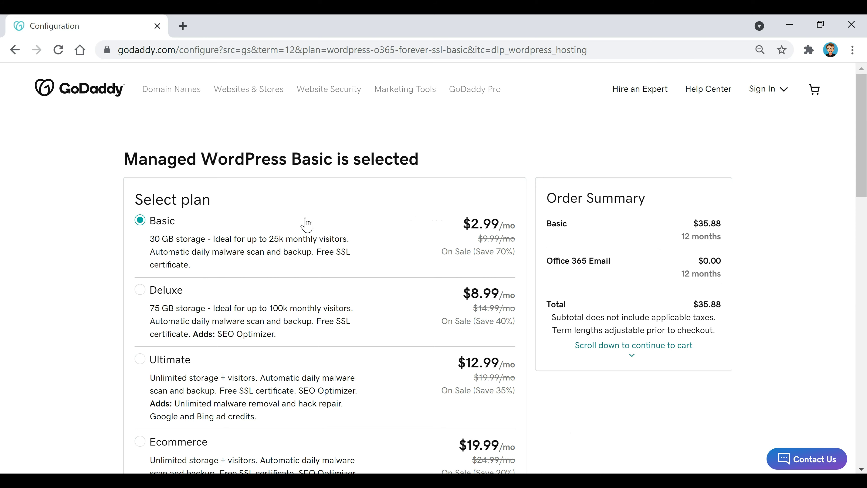
pyautogui.scroll(-10, 304, 224)
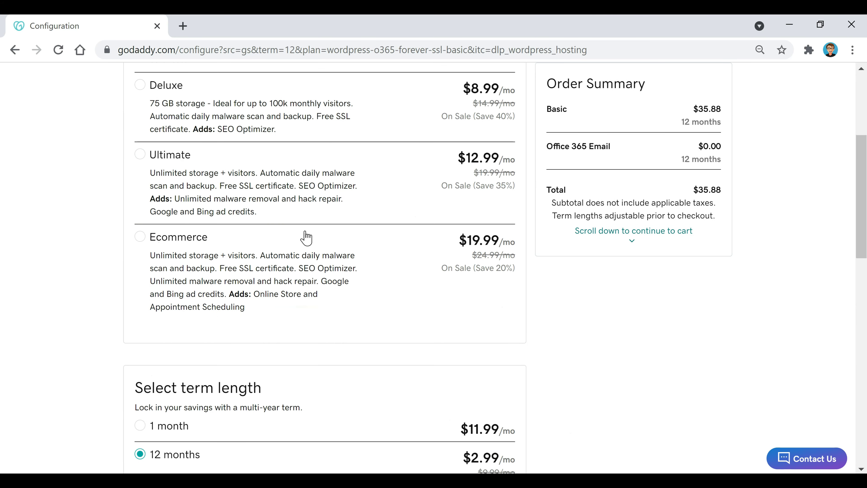
pyautogui.scroll(-2, 305, 239)
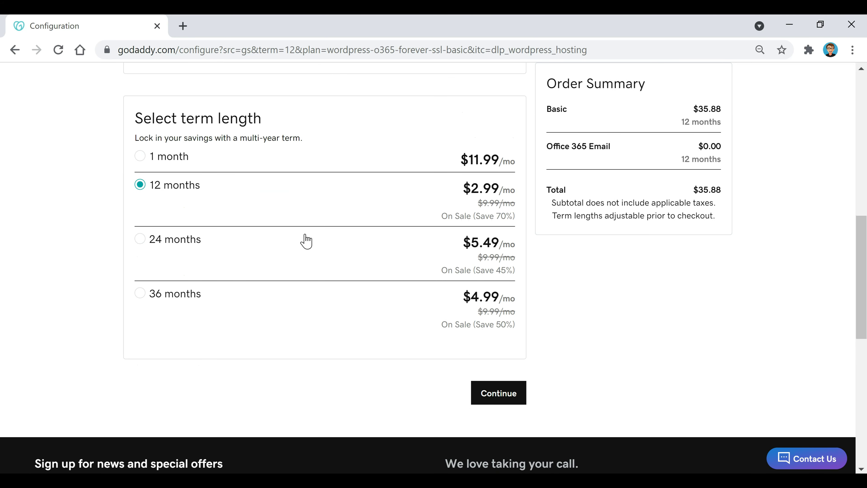
pyautogui.scroll(-2, 371, 290)
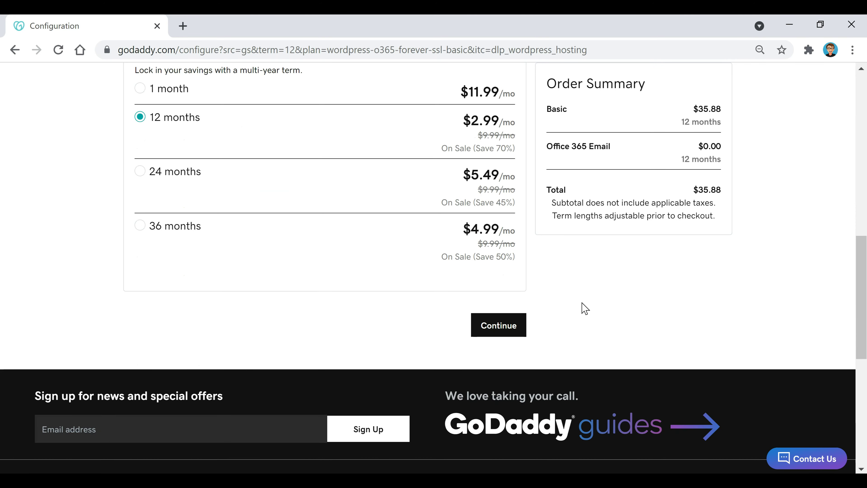
pyautogui.scroll(-2, 563, 304)
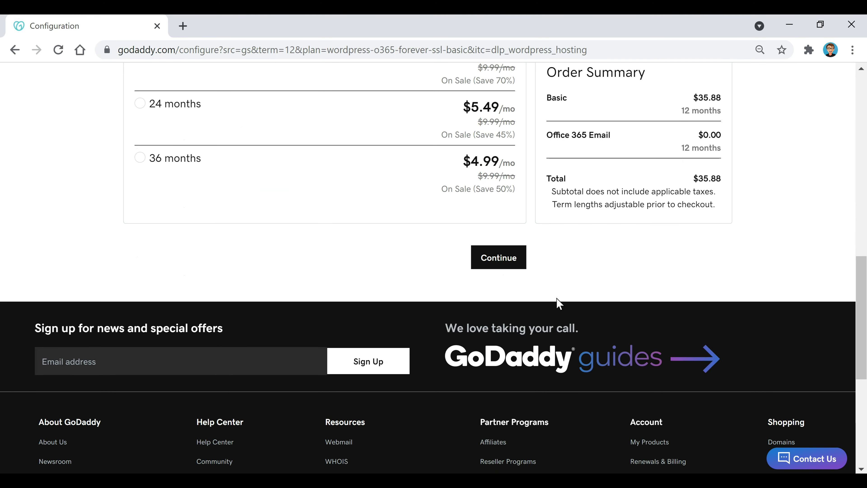
pyautogui.click(489, 268)
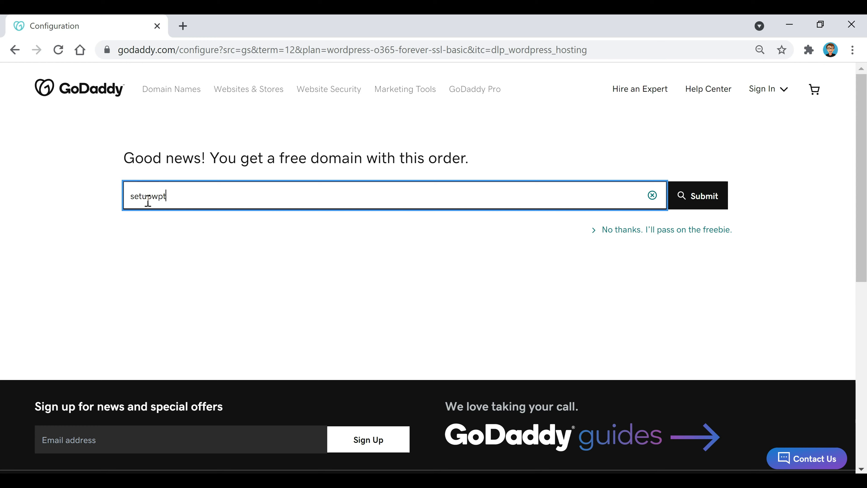
# Step: Check availability of setupwpthemes.com and select it as the free domain
pyautogui.write('themes.com')
pyautogui.click(704, 202)
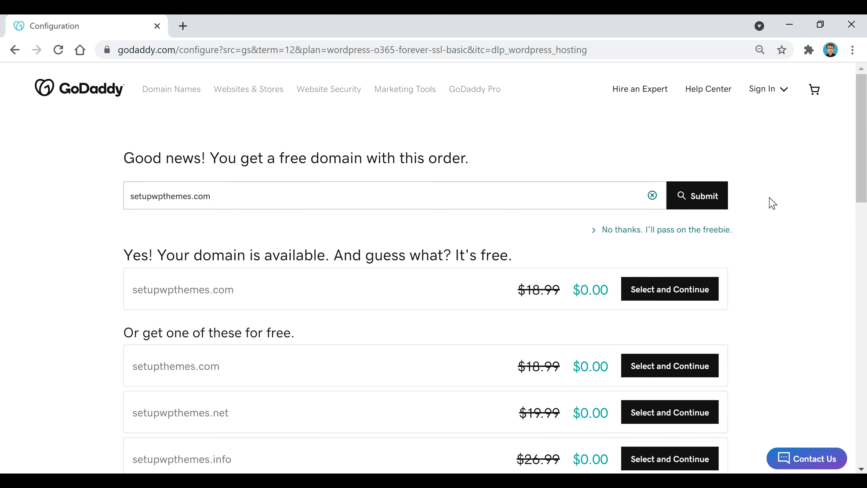
pyautogui.click(688, 288)
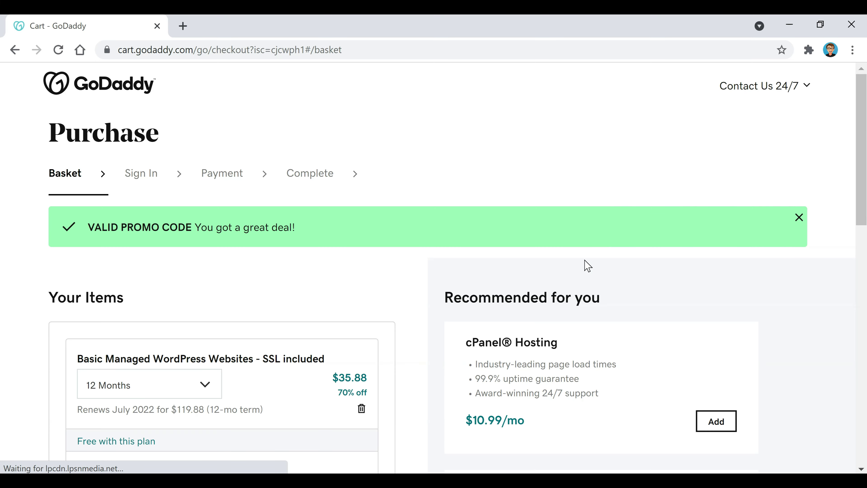
# Step: Review the $35.88 basket of hosting, email and free domain, then continue to checkout
pyautogui.scroll(-2, 418, 272)
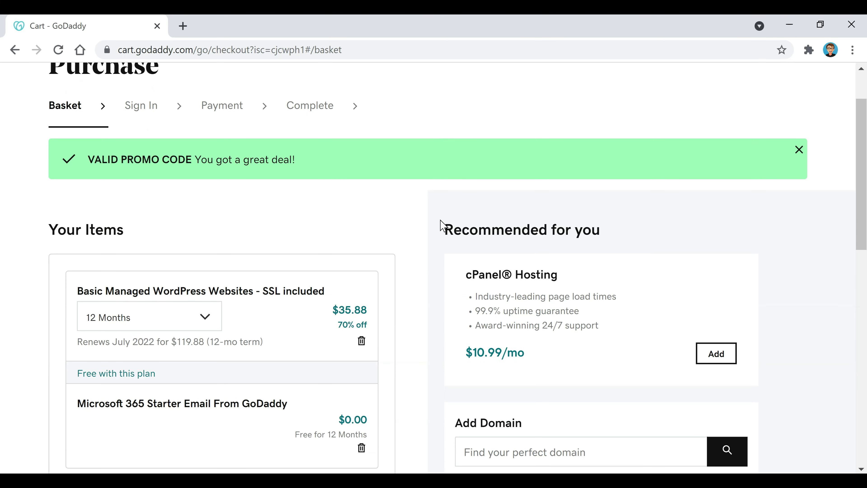
pyautogui.scroll(-5, 400, 234)
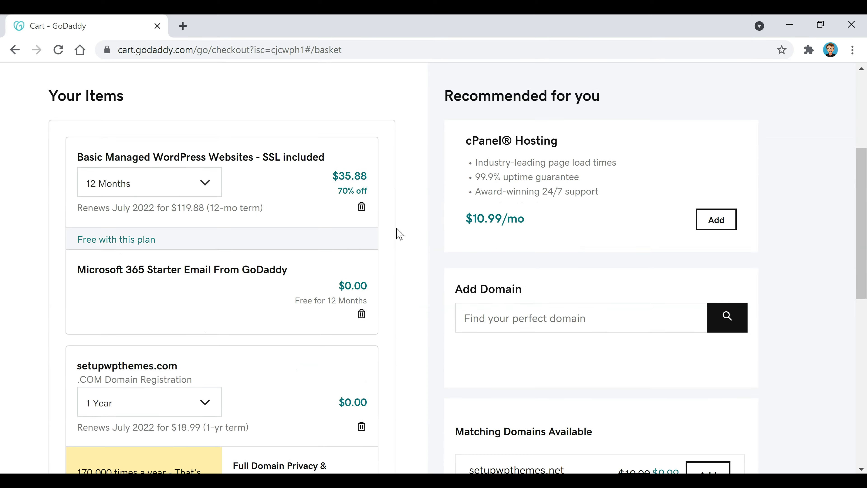
pyautogui.scroll(-5, 399, 234)
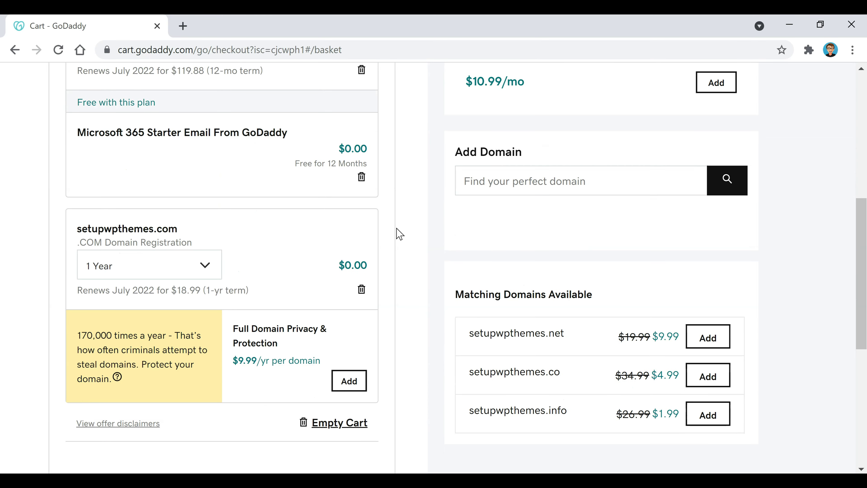
pyautogui.scroll(-3, 399, 234)
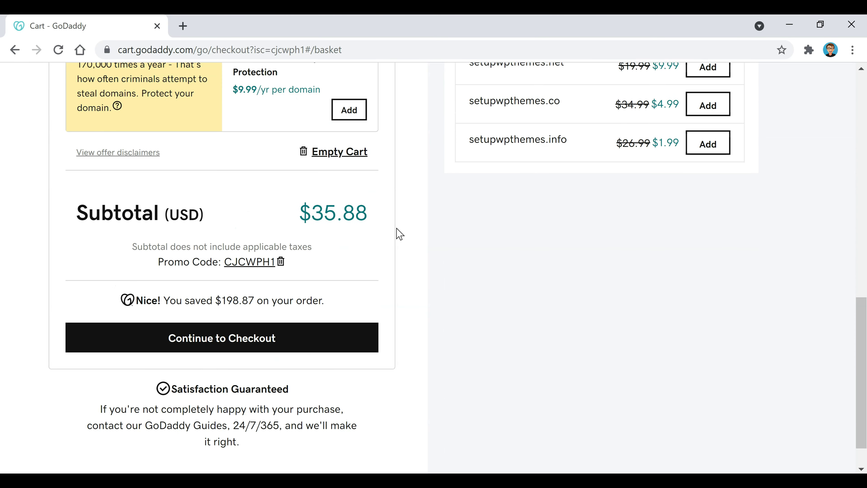
pyautogui.click(316, 345)
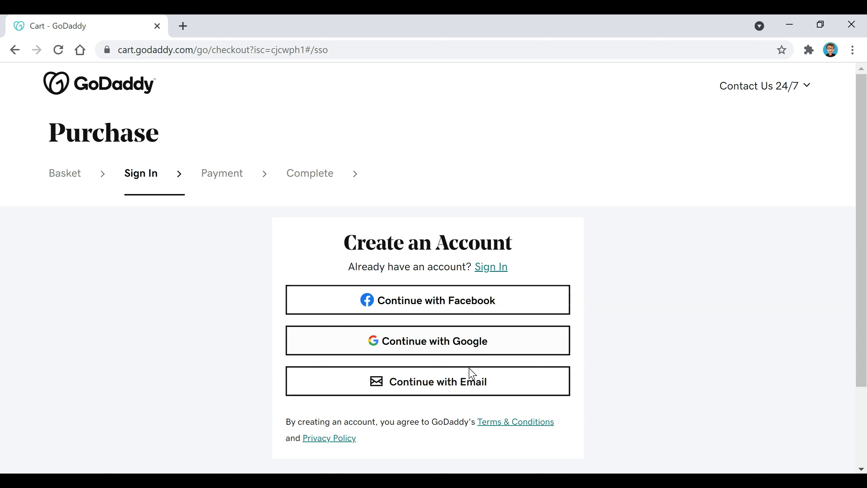
# Step: Create a GoDaddy account by entering an email address, username and password
pyautogui.click(442, 388)
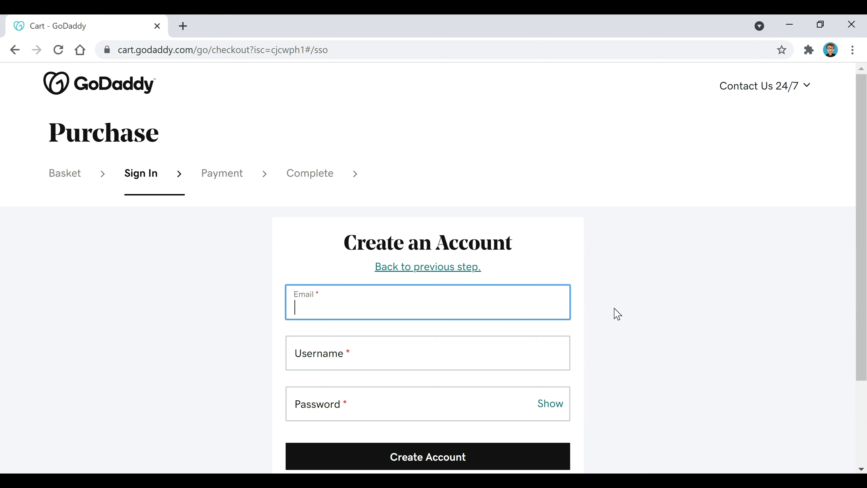
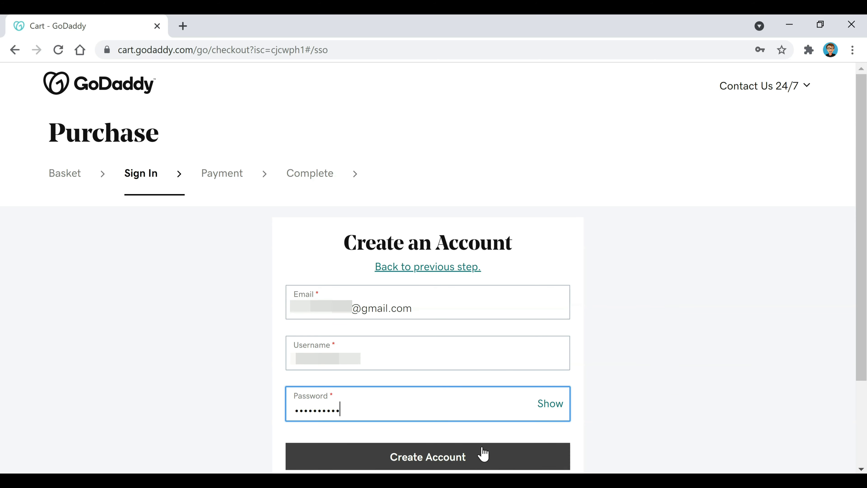
pyautogui.click(478, 458)
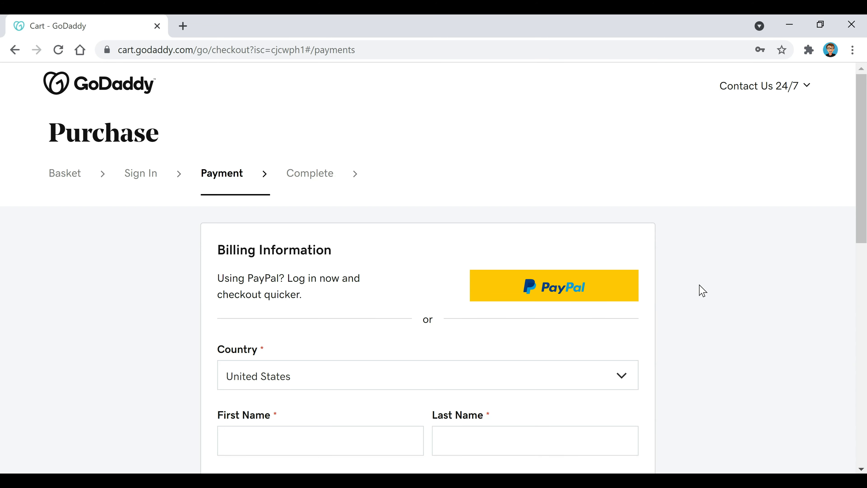
# Step: Pay the $36.06 order through PayPal and complete the purchase
pyautogui.click(581, 290)
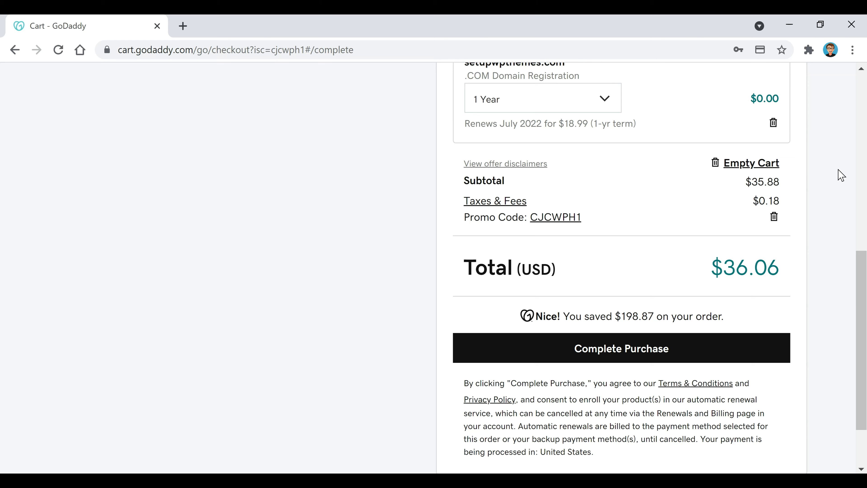
pyautogui.click(781, 358)
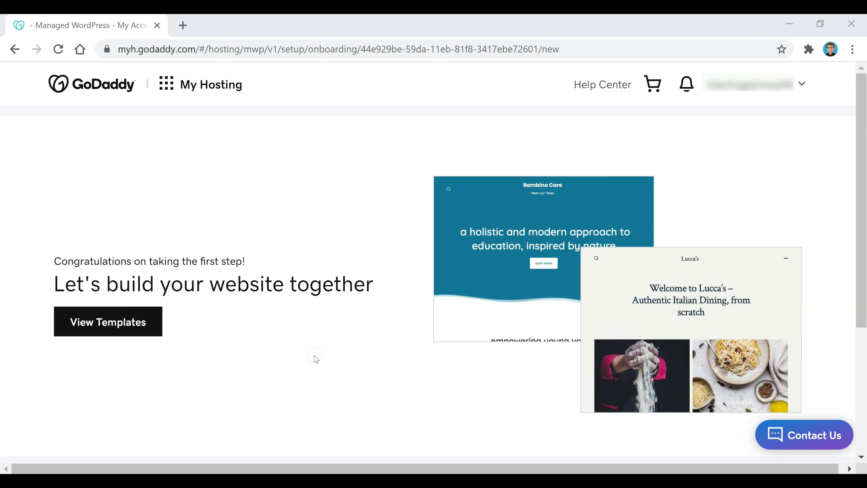
# Step: Choose manual WordPress setup and enter the site's WordPress username and password
pyautogui.scroll(-5, 393, 335)
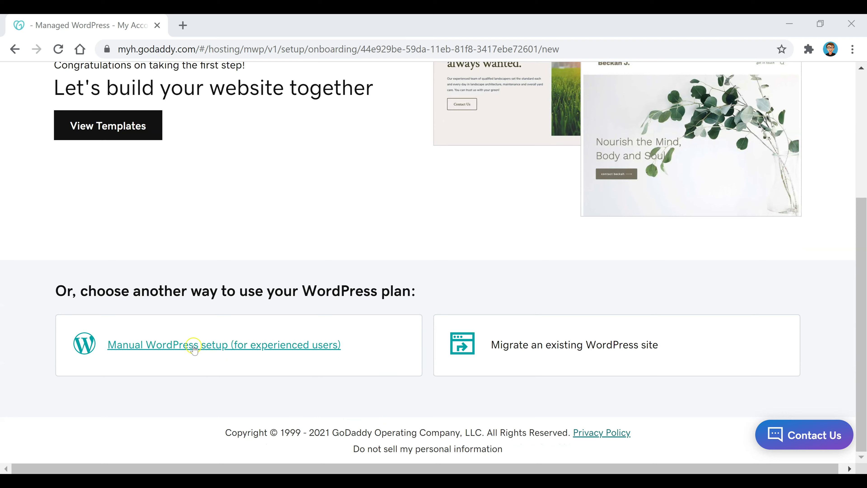
pyautogui.click(192, 345)
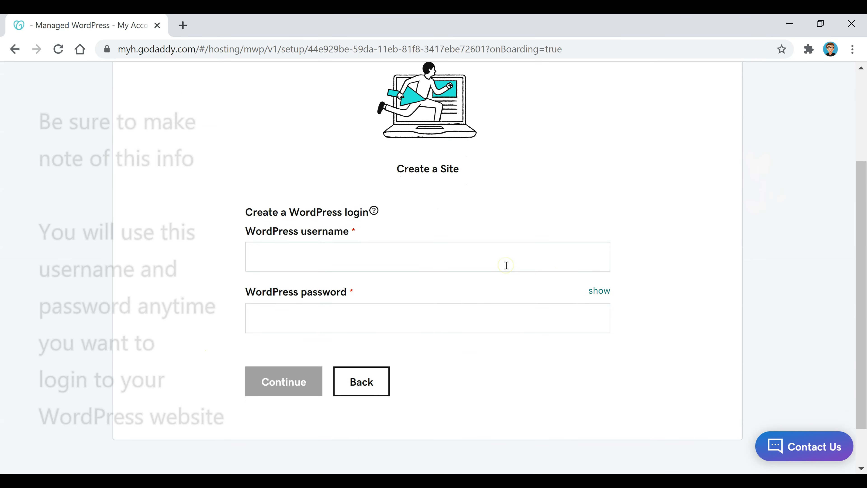
pyautogui.click(506, 265)
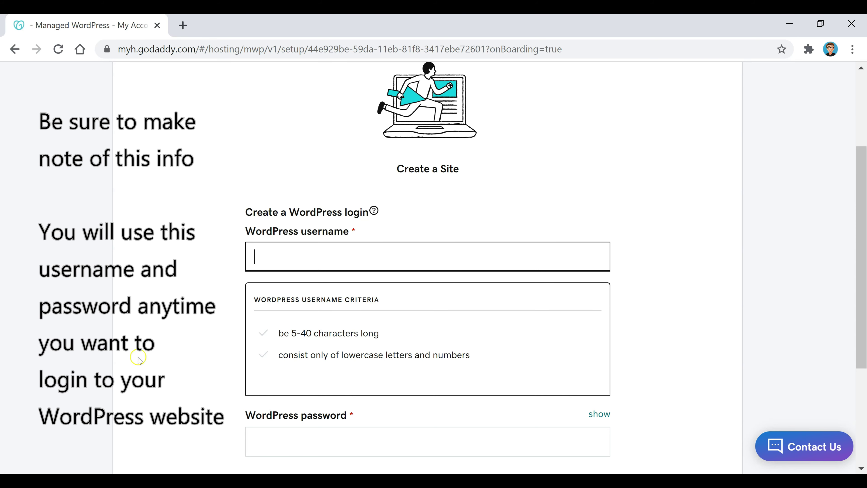
pyautogui.write('••••••')
pyautogui.press('Tab')
pyautogui.write('••••••••••')
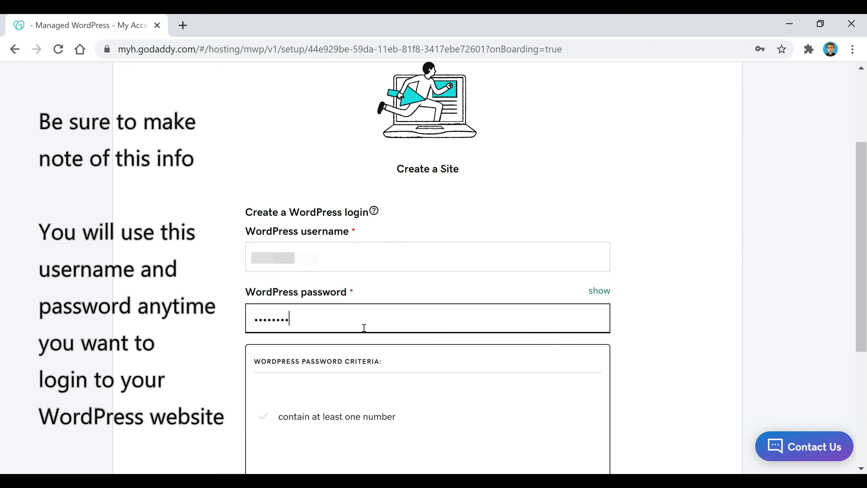
pyautogui.write('•')
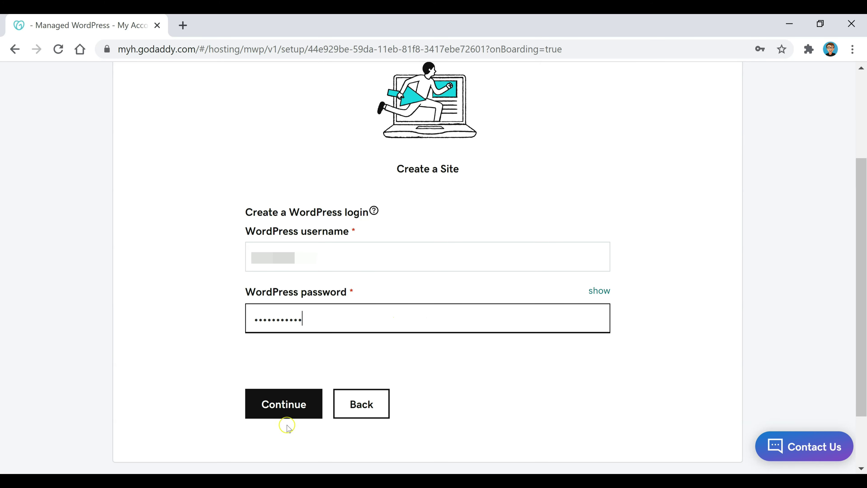
# Step: Submit and confirm the WordPress login details to reach the data center step
pyautogui.click(290, 406)
pyautogui.click(284, 387)
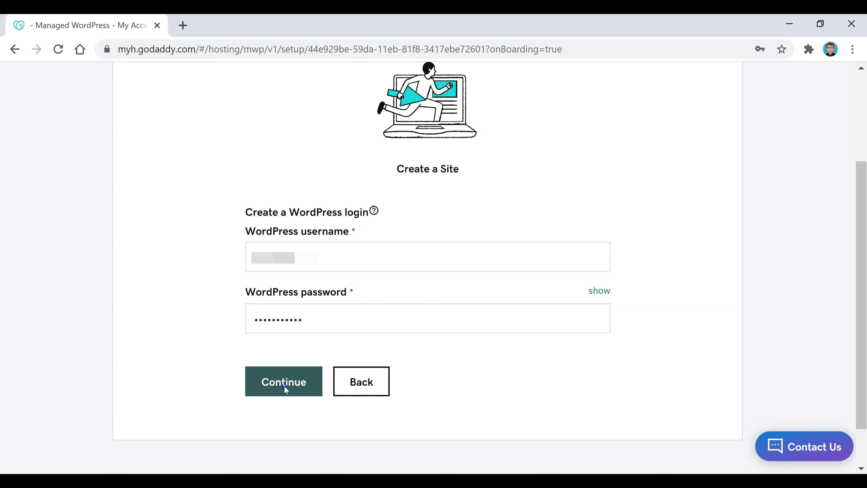
pyautogui.click(340, 403)
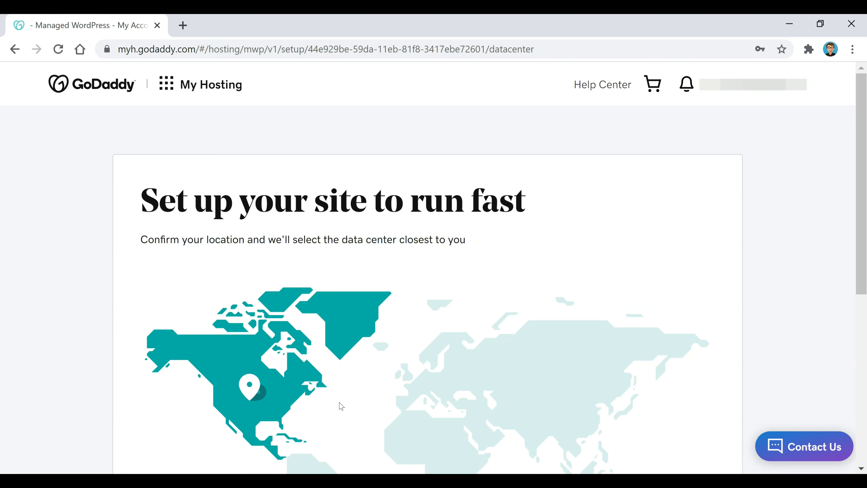
# Step: Set North America as the site's location, finish setup, and view the new site
pyautogui.scroll(-5, 136, 225)
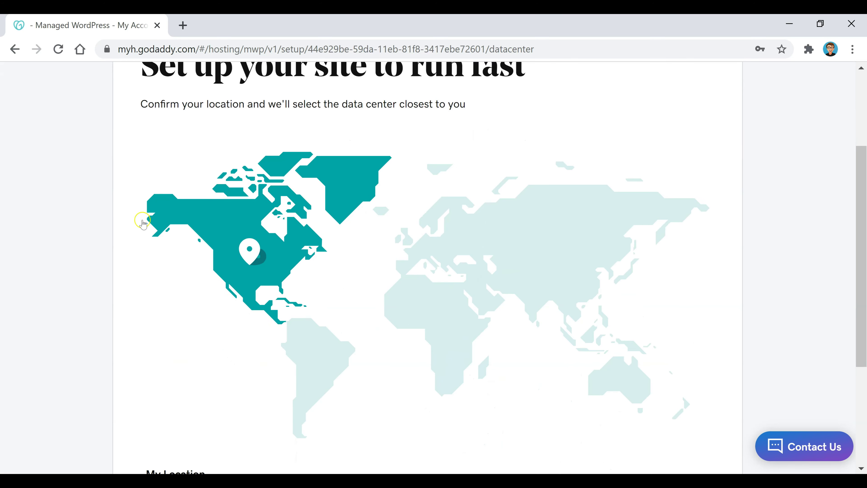
pyautogui.click(240, 184)
pyautogui.scroll(-2, 241, 188)
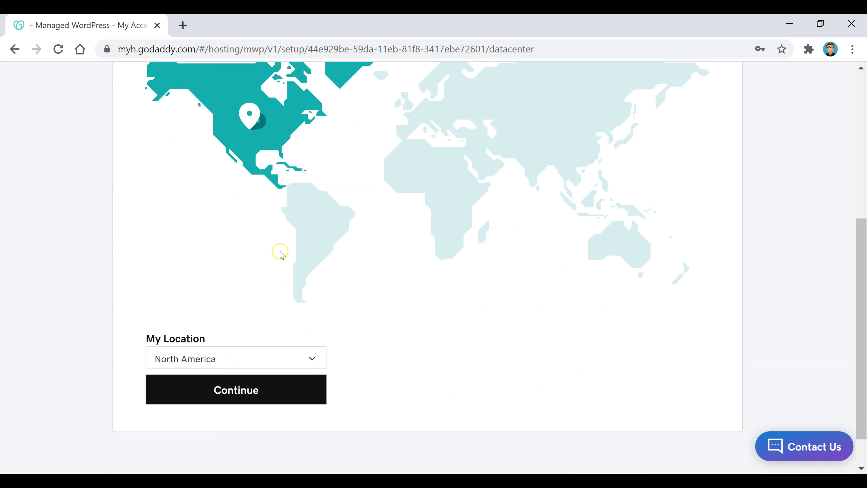
pyautogui.click(255, 399)
pyautogui.click(248, 400)
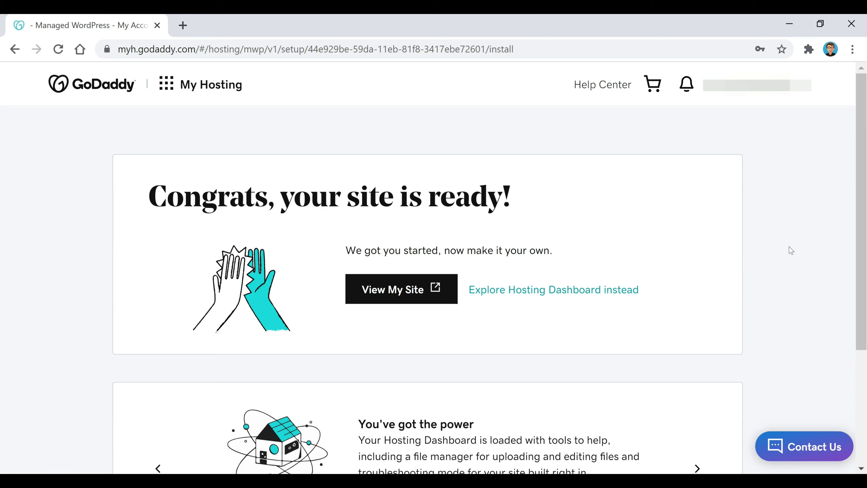
pyautogui.click(396, 287)
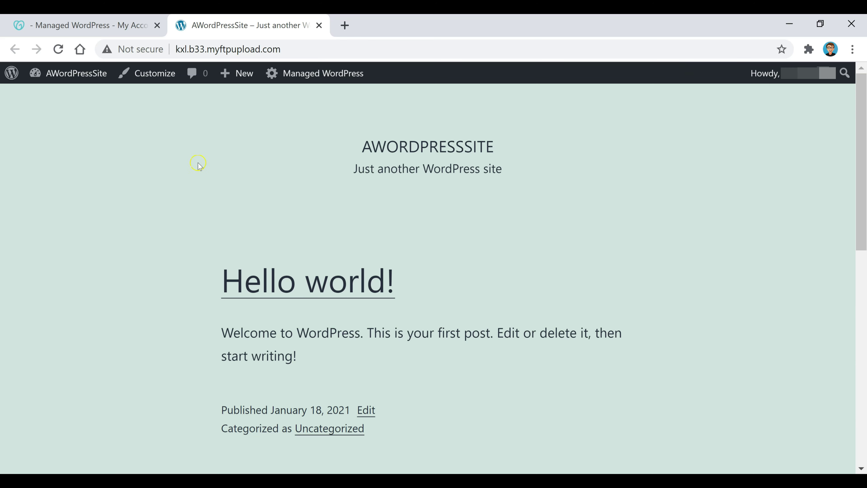
# Step: Go to the WordPress Dashboard from the site-name menu in the admin bar
pyautogui.moveTo(43, 75)
pyautogui.click(61, 98)
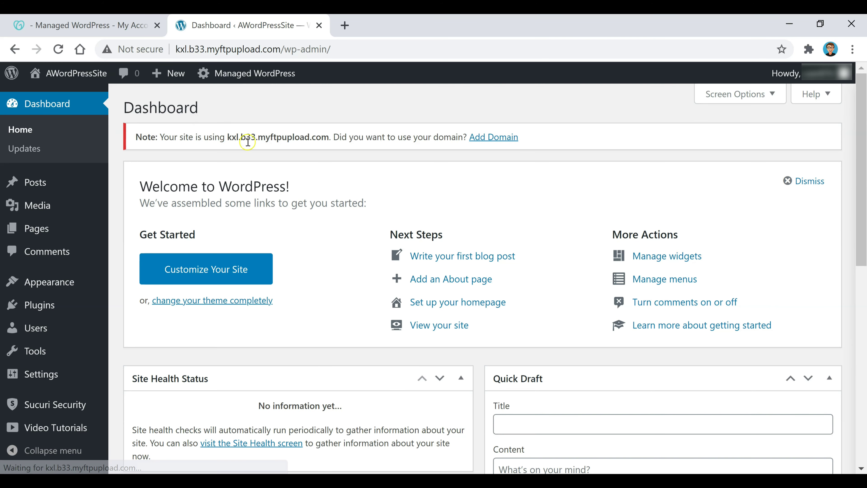
# Step: Attach examplename456.com as the primary domain from the dashboard's Add Domain notice
pyautogui.click(507, 137)
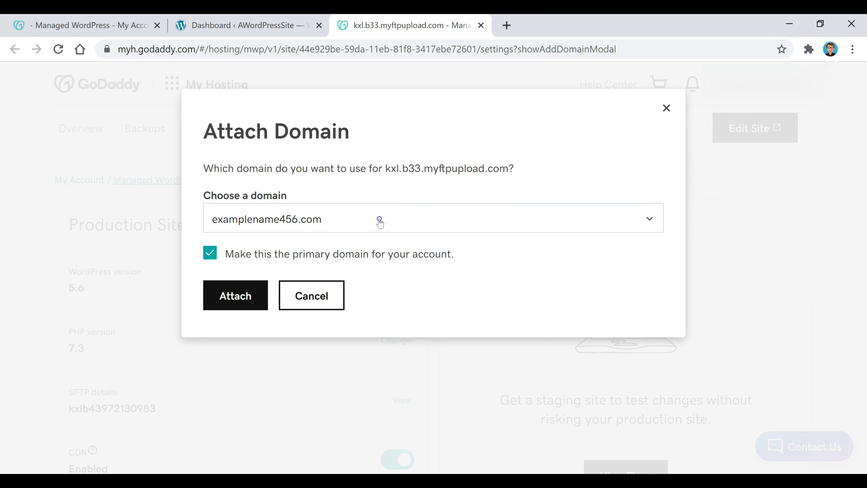
pyautogui.click(379, 218)
pyautogui.click(338, 276)
pyautogui.click(239, 297)
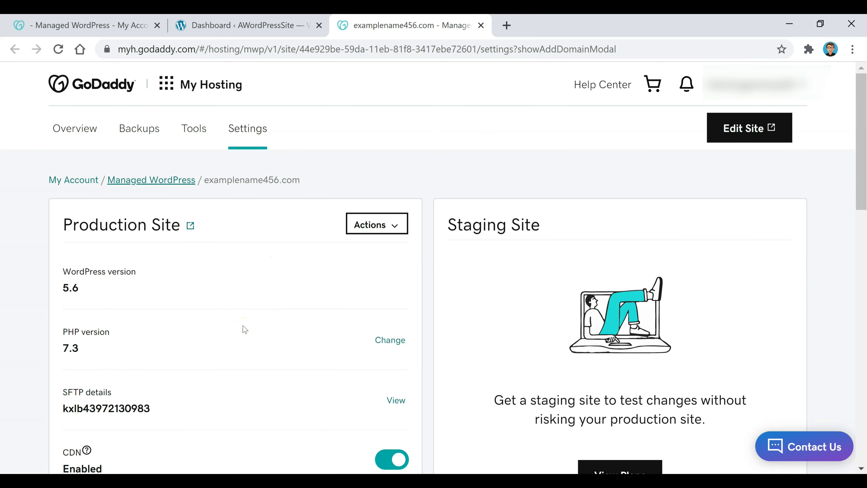
# Step: Scroll the Managed WordPress page to Domains and wait for the site to go live
pyautogui.scroll(-6, 373, 173)
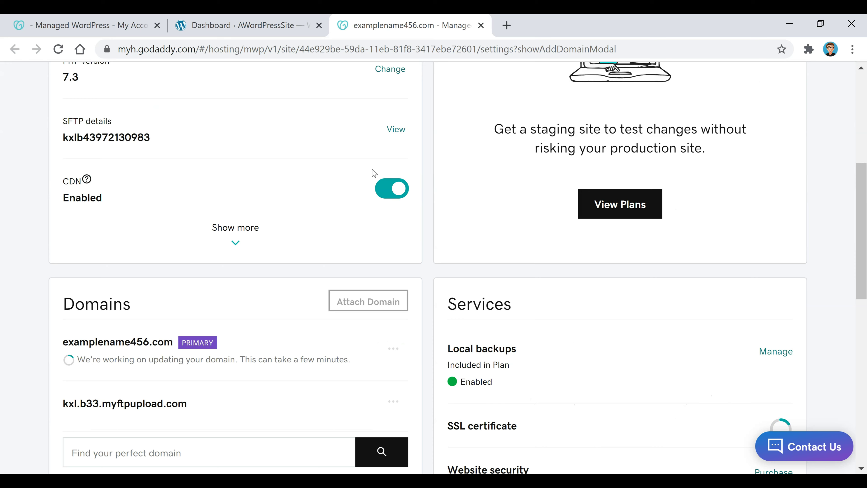
pyautogui.scroll(-3, 382, 178)
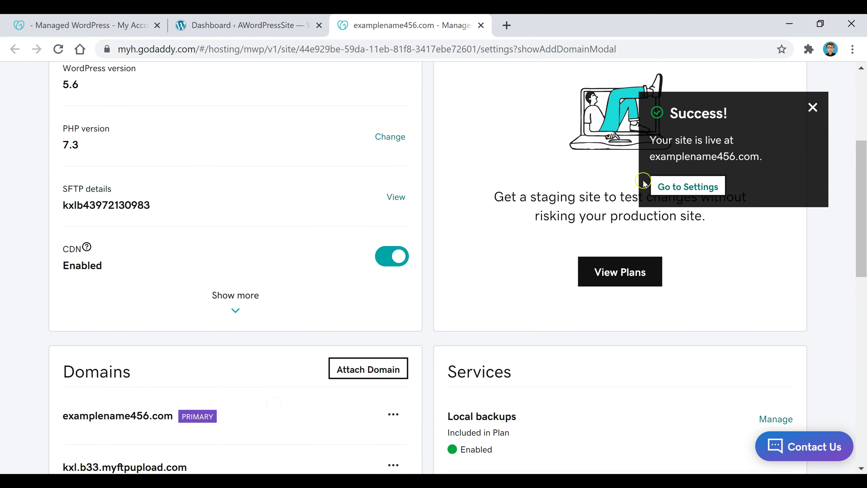
pyautogui.scroll(9, 706, 190)
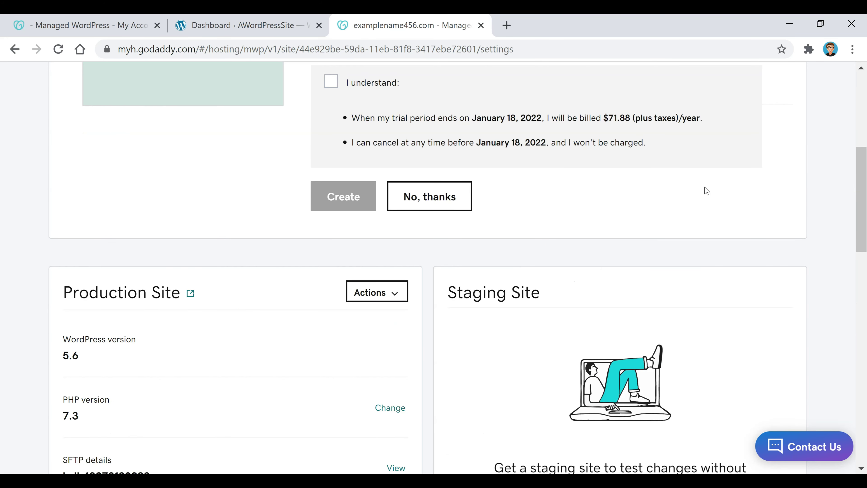
pyautogui.scroll(5, 706, 190)
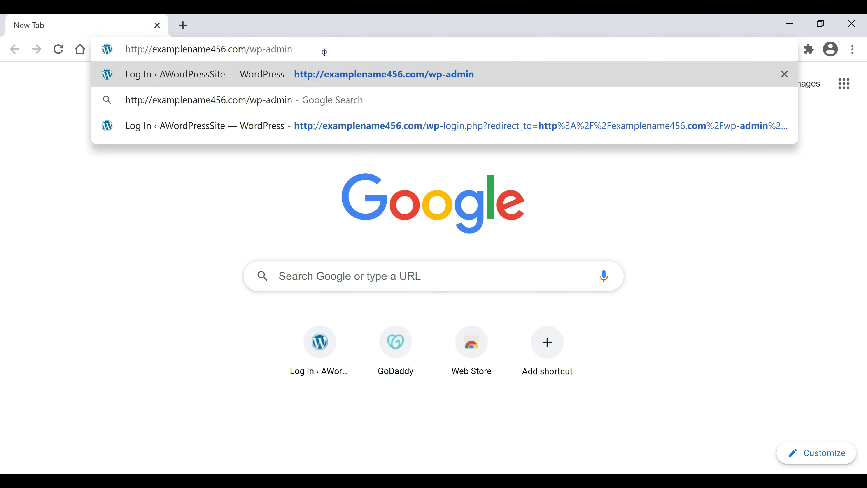
# Step: Load examplename456.com/wp-admin and log in with the site's username and password
pyautogui.keyDown('shift'); pyautogui.click(242, 52); pyautogui.keyUp('shift')
pyautogui.keyDown('shift'); pyautogui.click(246, 51); pyautogui.keyUp('shift')
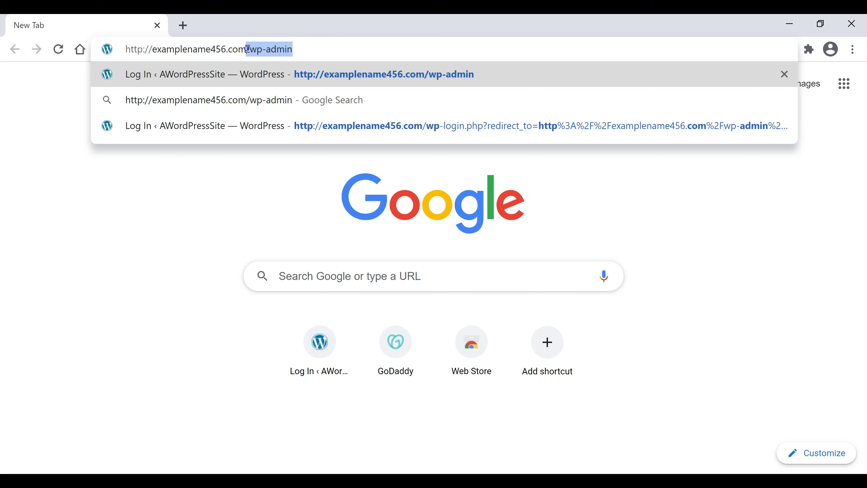
pyautogui.click(323, 51)
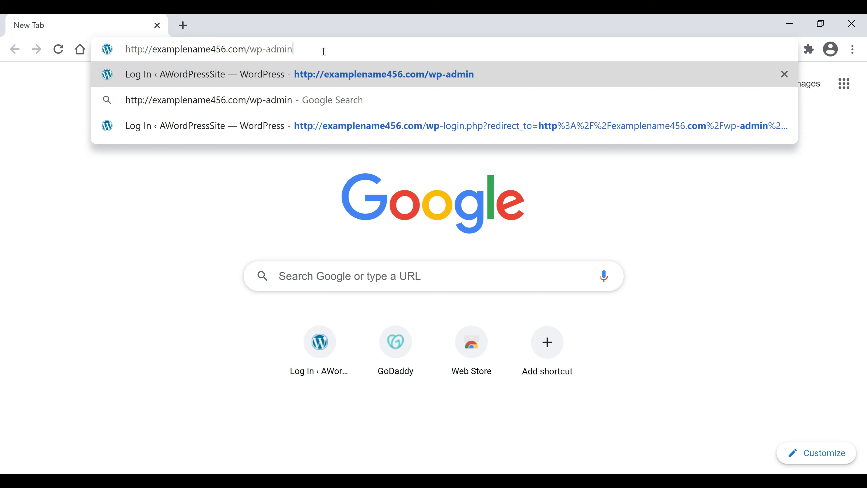
pyautogui.press('Return')
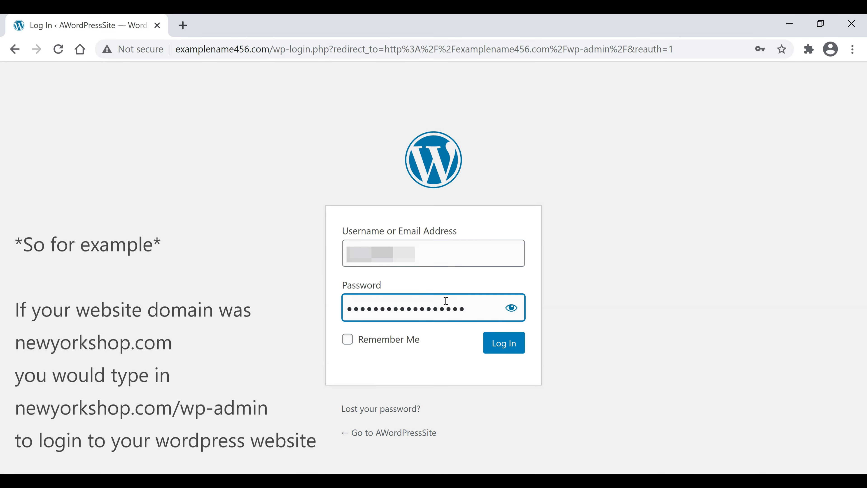
pyautogui.write('•')
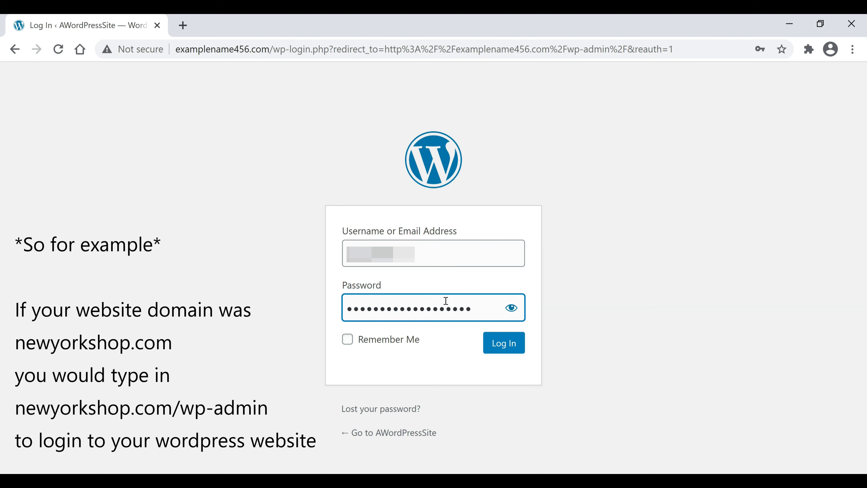
pyautogui.write('••••')
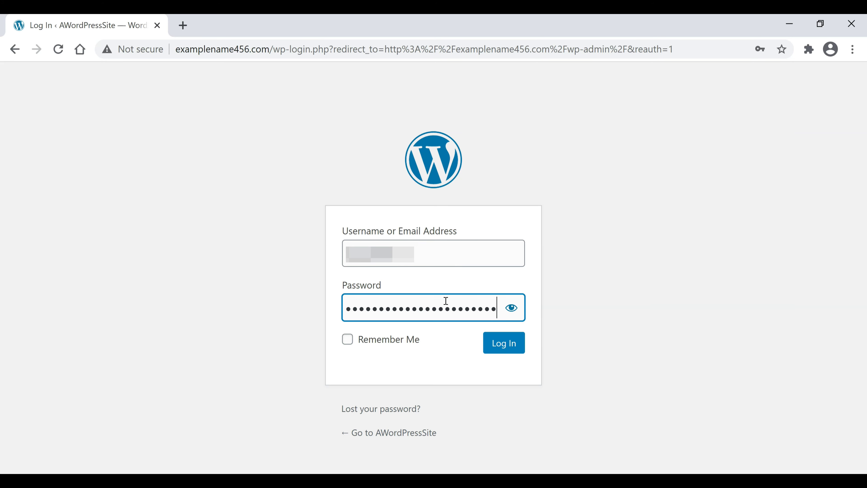
pyautogui.press('Return')
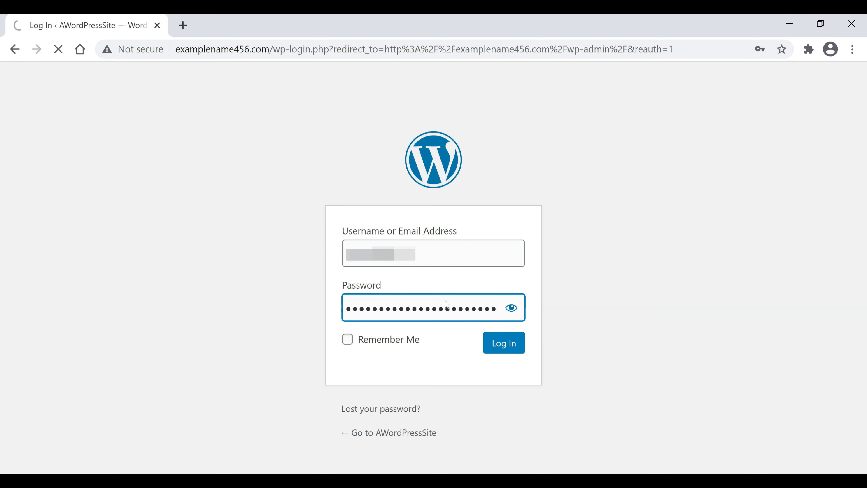